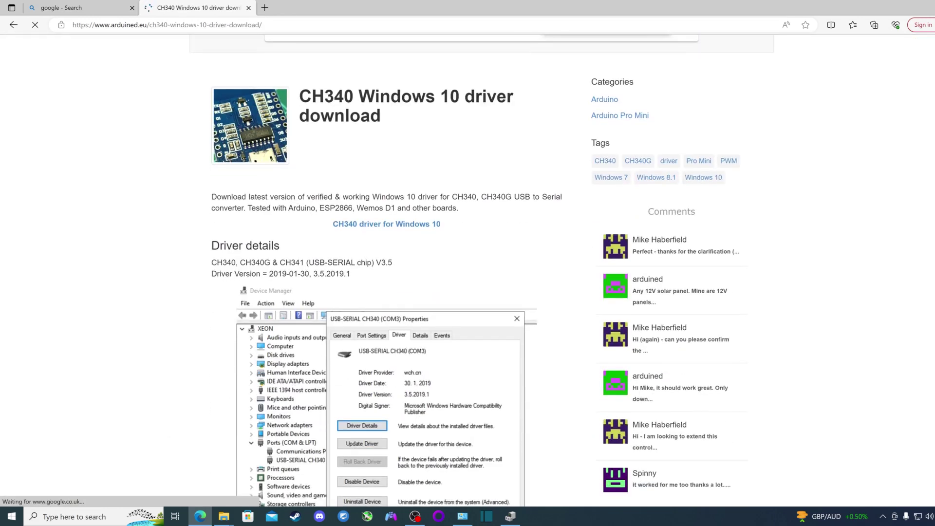
- Download the CH340 driver for Windows 10 and move the CH341SER archive from Downloads to the desktop
left_click(370, 225)
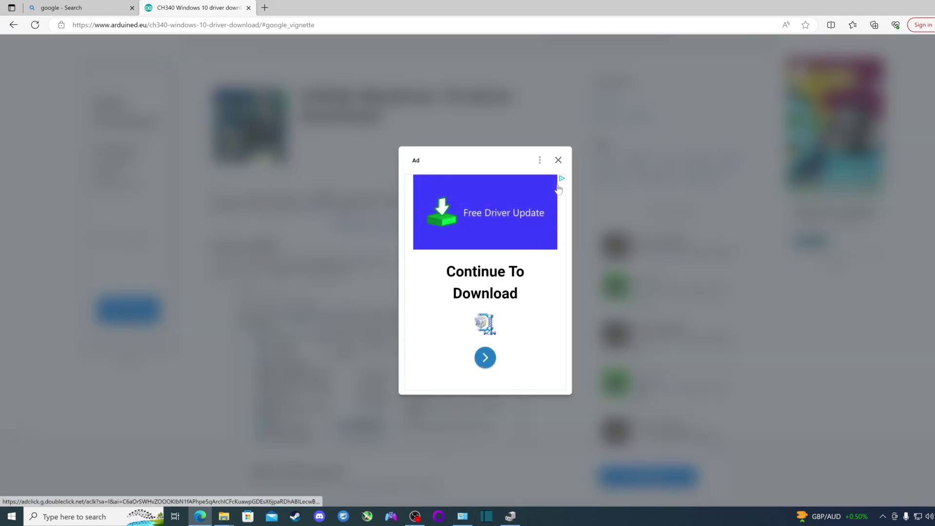
left_click(584, 273)
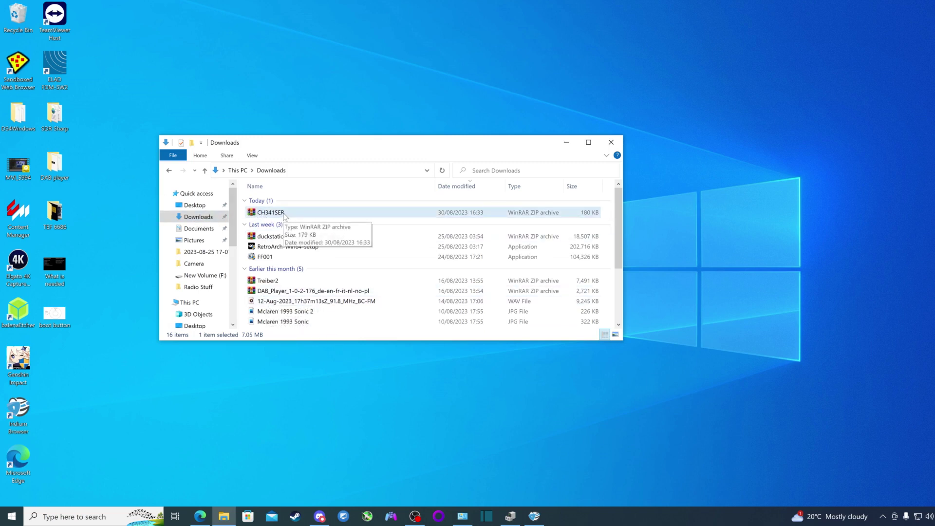
left_click(270, 215)
left_click_drag(270, 215, 458, 93)
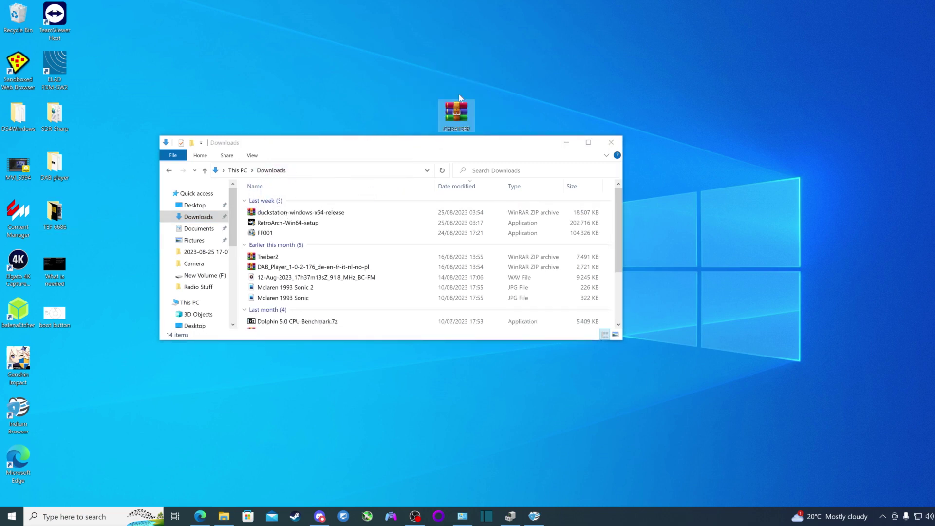
left_click(567, 142)
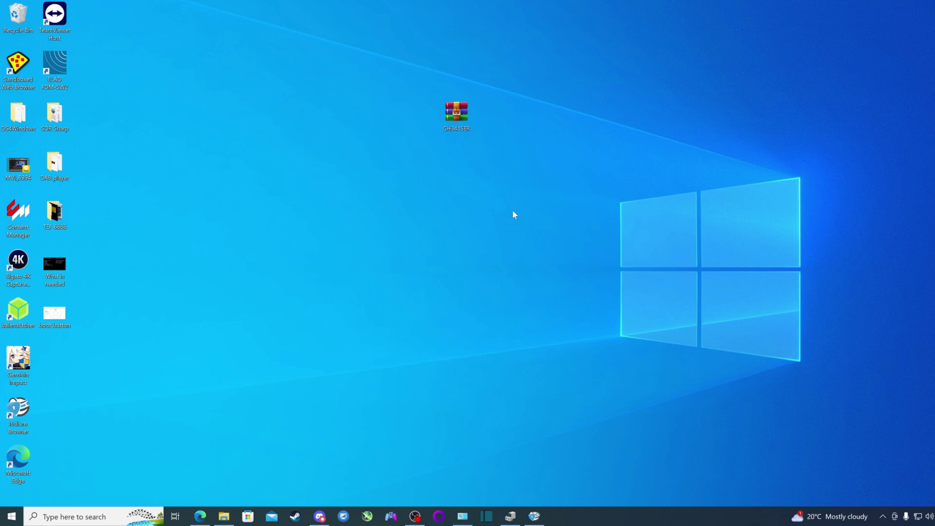
- Create a new folder named CH340 on the desktop
right_click(575, 158)
mouse_move(645, 249)
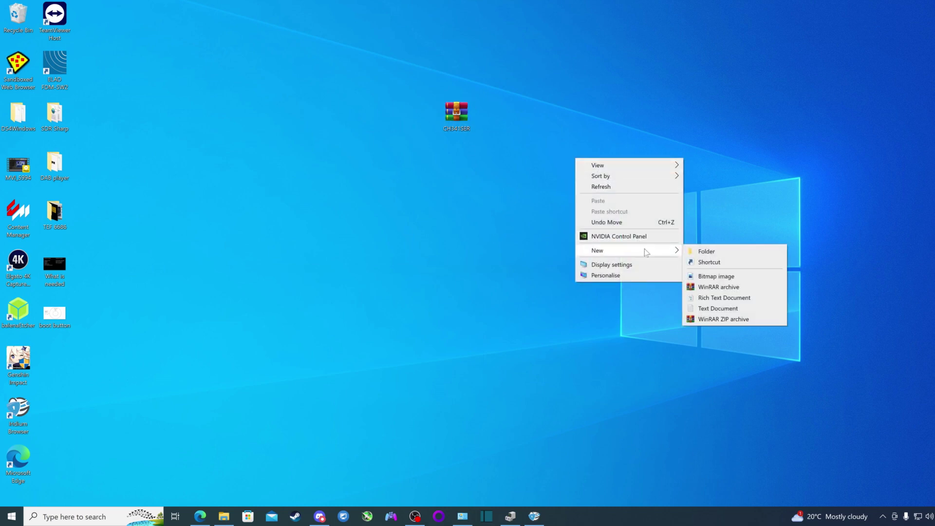
left_click(734, 254)
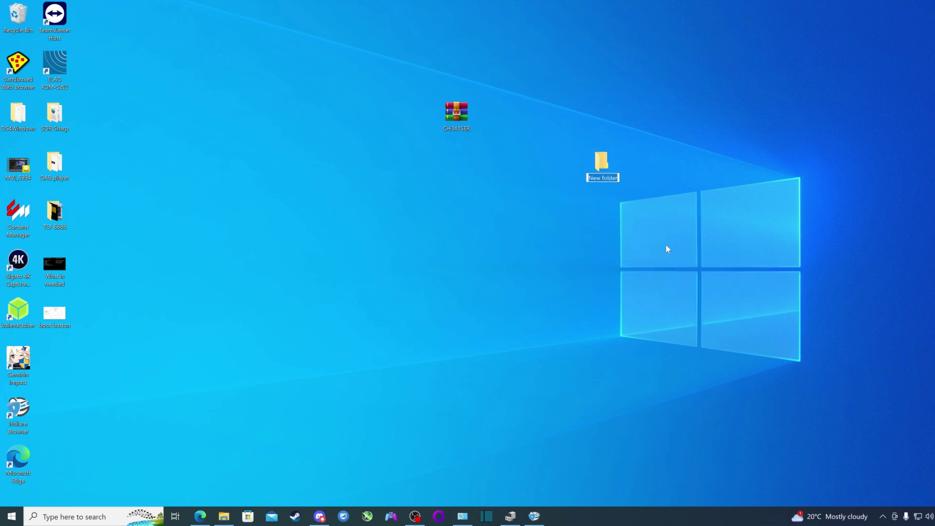
type("CH340")
key("Return")
- Extract all contents of the CH341SER archive into the CH340 desktop folder, then close the archive
left_click_drag(457, 113, 352, 164)
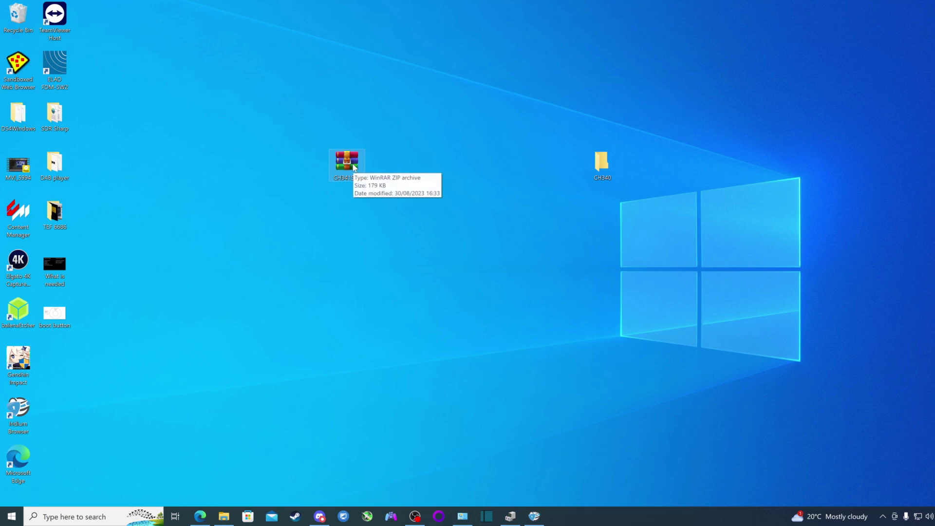
double_click(354, 166)
left_click_drag(776, 177, 413, 225)
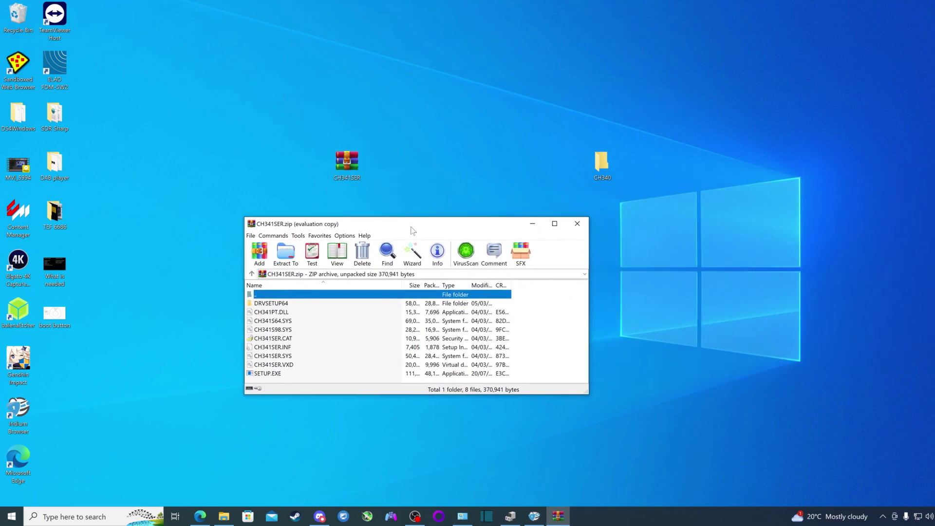
left_click_drag(542, 304, 355, 377)
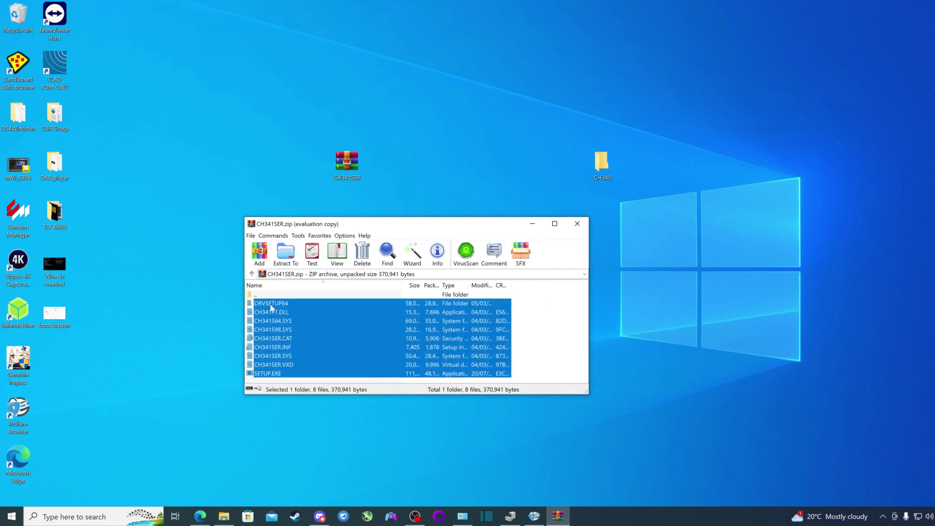
left_click_drag(272, 305, 603, 164)
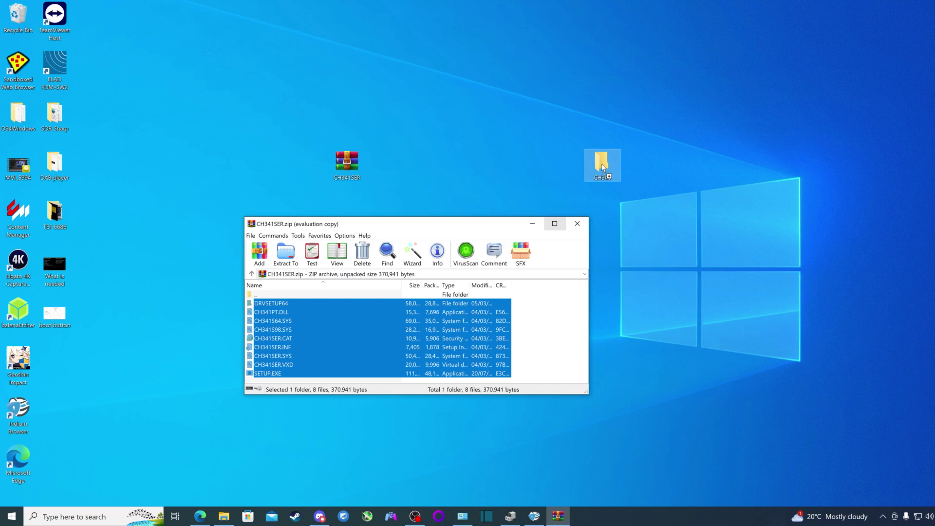
left_click_drag(603, 168, 603, 169)
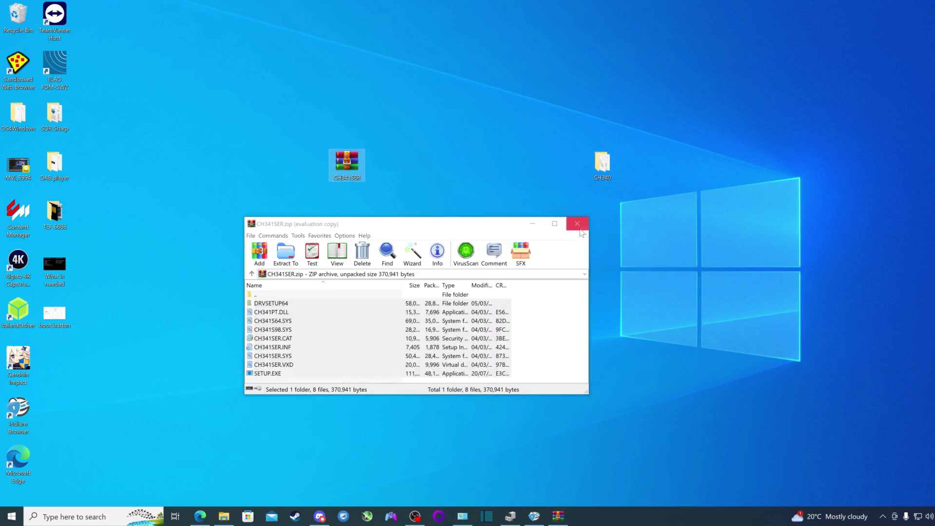
left_click(579, 225)
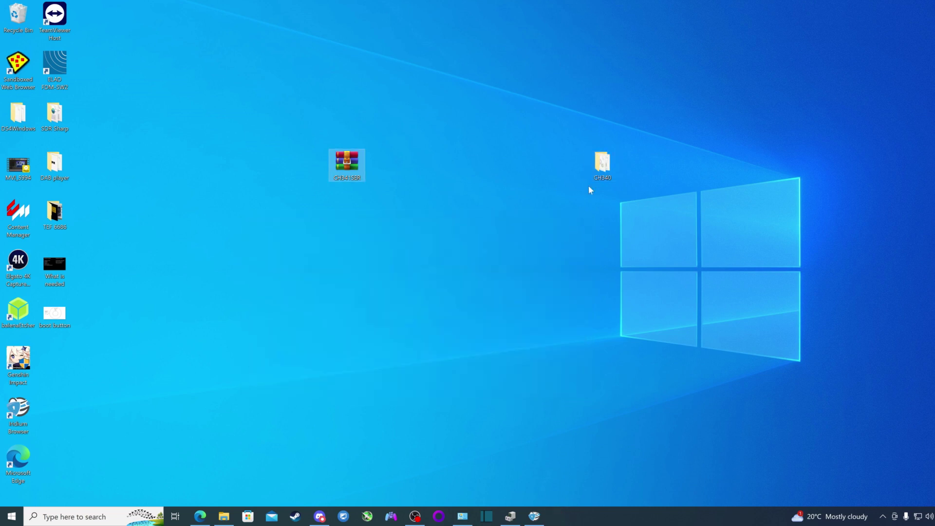
- Run SETUP from the CH340 folder, install the CH341SER.INF driver, and close the installer and folder
double_click(602, 168)
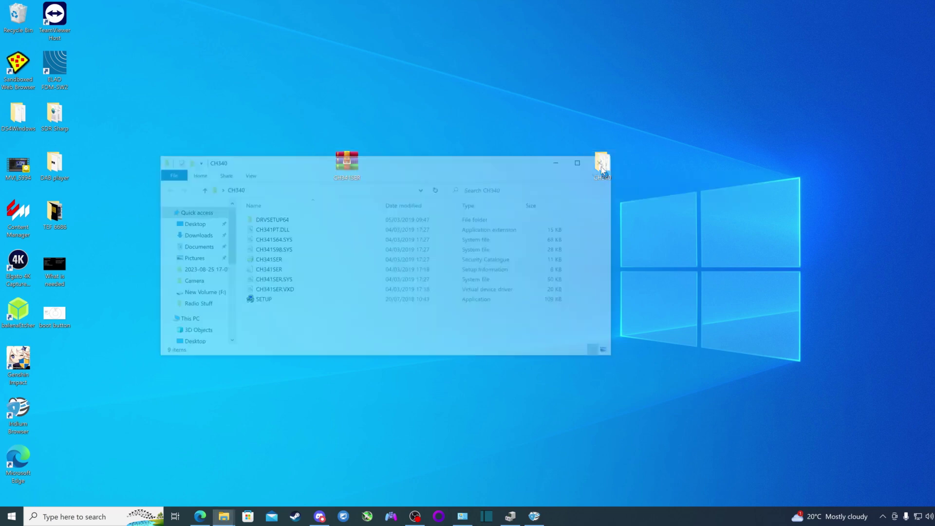
left_click_drag(380, 167, 627, 159)
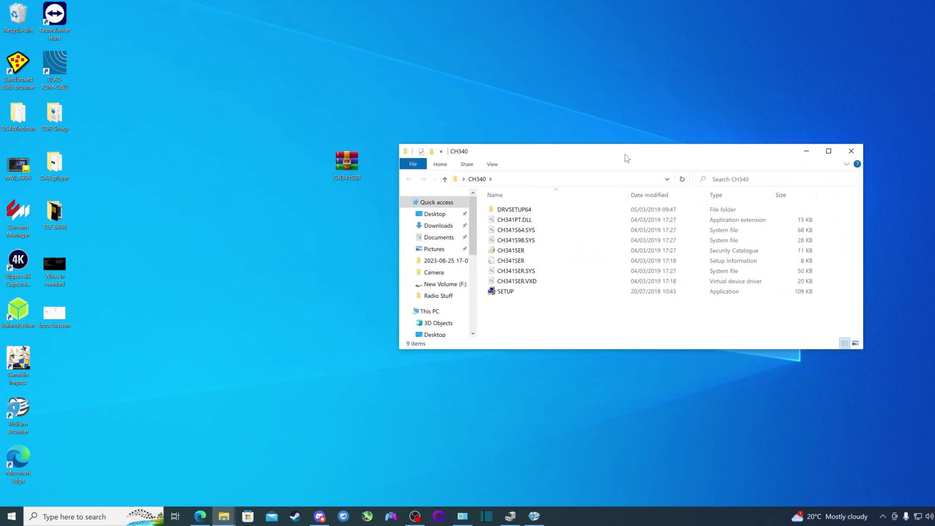
double_click(506, 293)
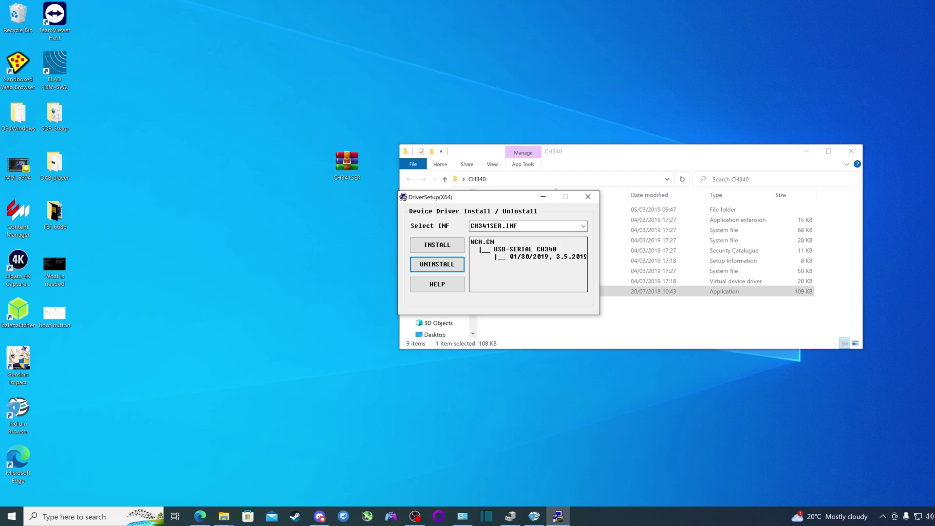
left_click(441, 247)
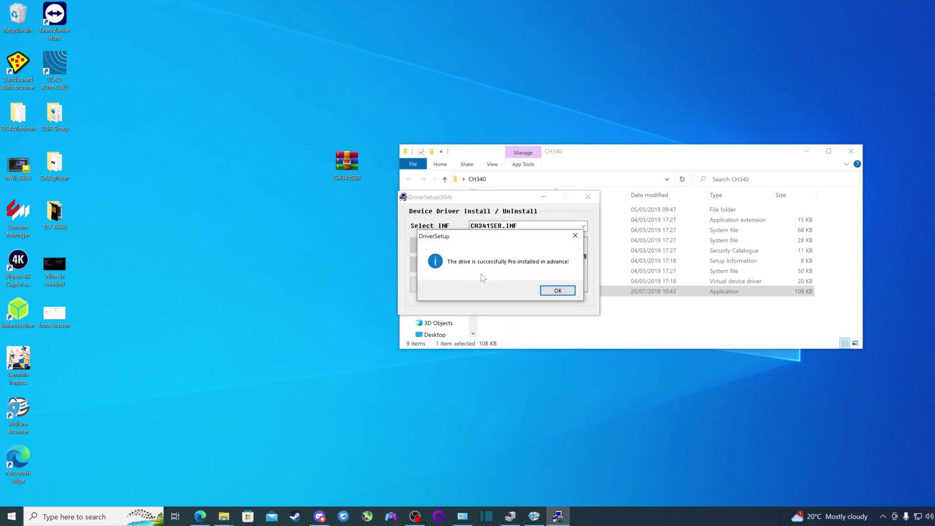
left_click(558, 291)
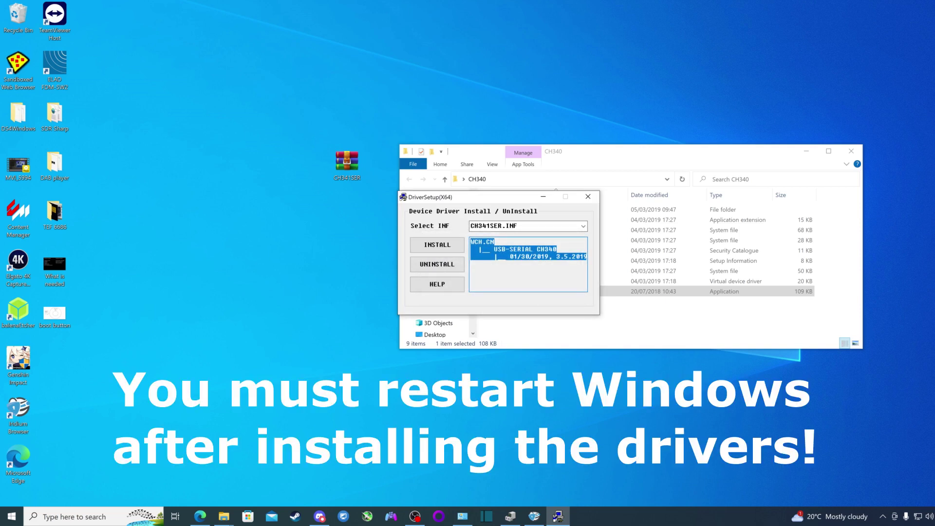
left_click(588, 197)
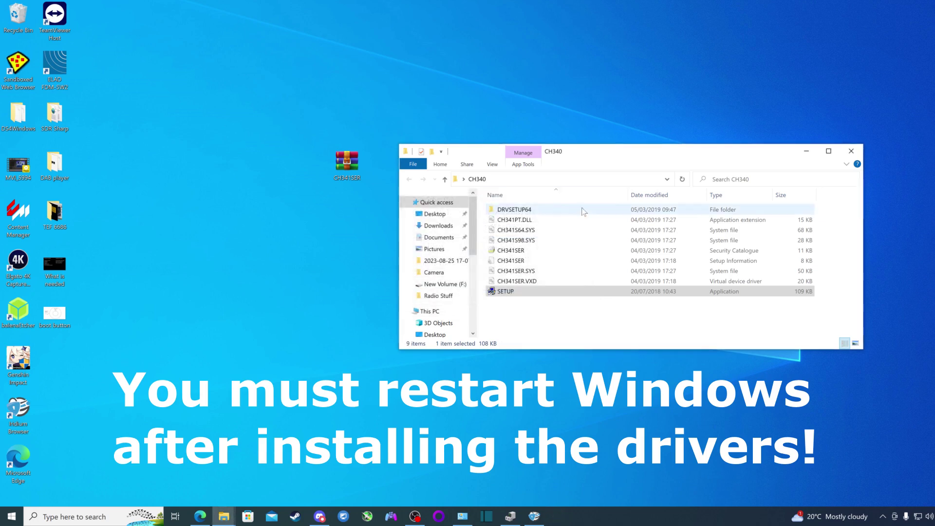
left_click(858, 153)
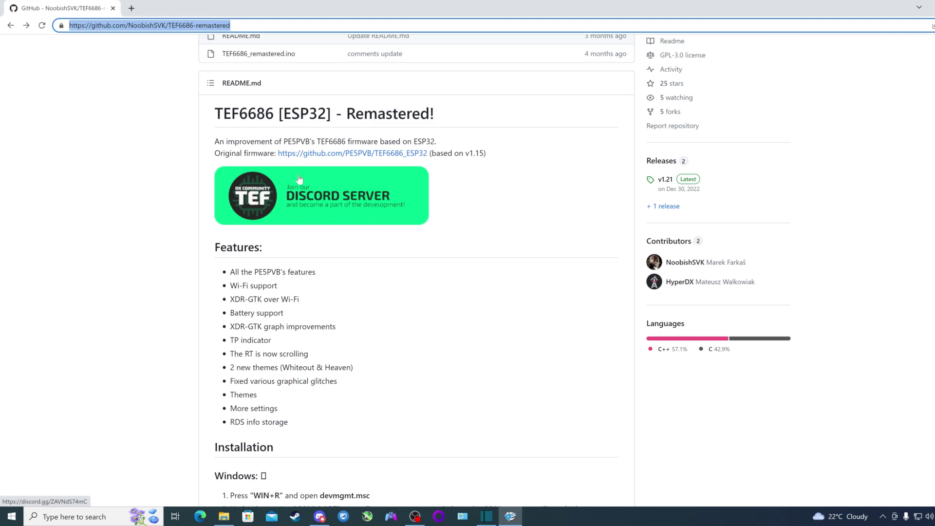
- Open the TEF community Discord server from the TEF6686 README, maximize its window and disable Streamer Mode
left_click(341, 206)
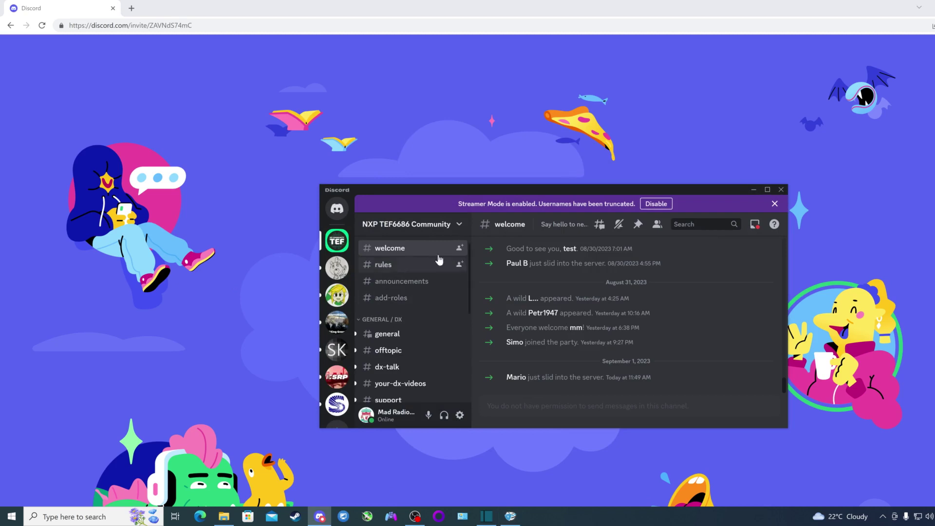
left_click(767, 189)
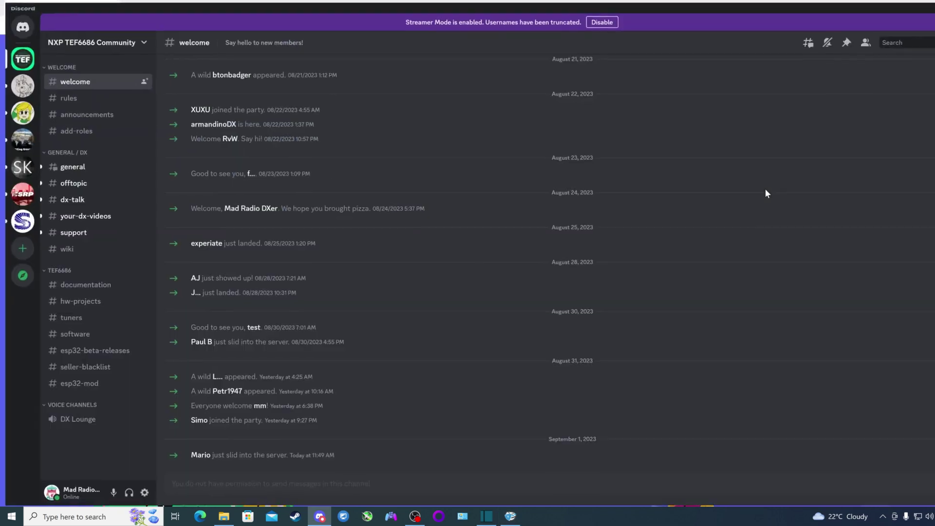
left_click(602, 22)
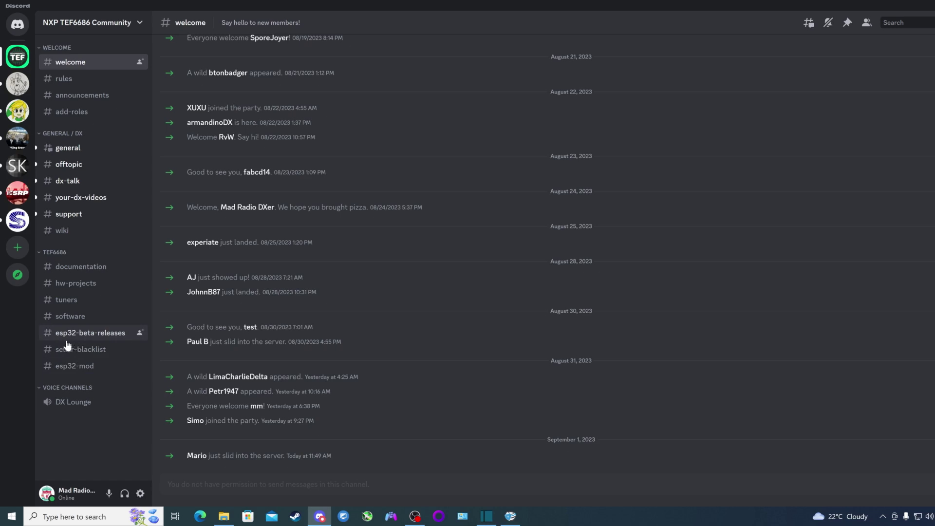
- Download TEF6686_ESP32_Dev_Beta.zip from the August 10, 2023 post in the esp32-beta-releases channel
left_click(105, 336)
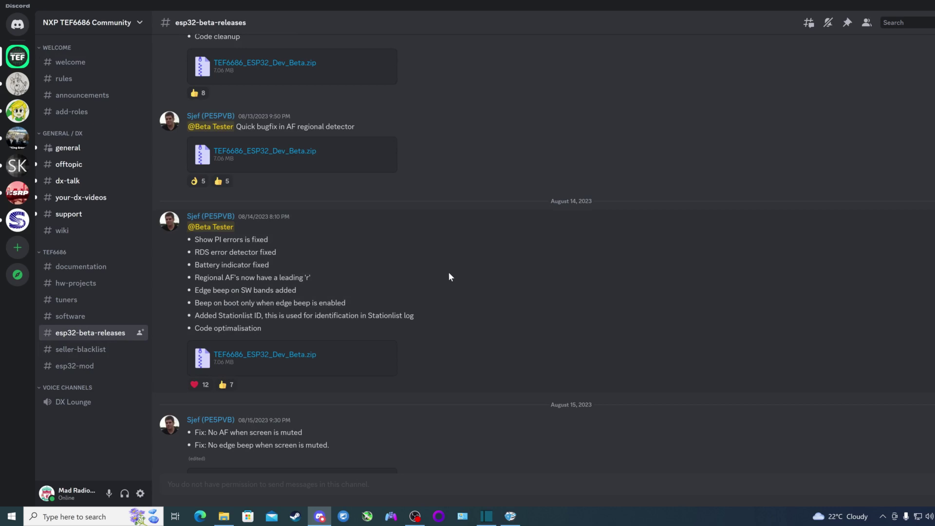
scroll(451, 296, "down", 3)
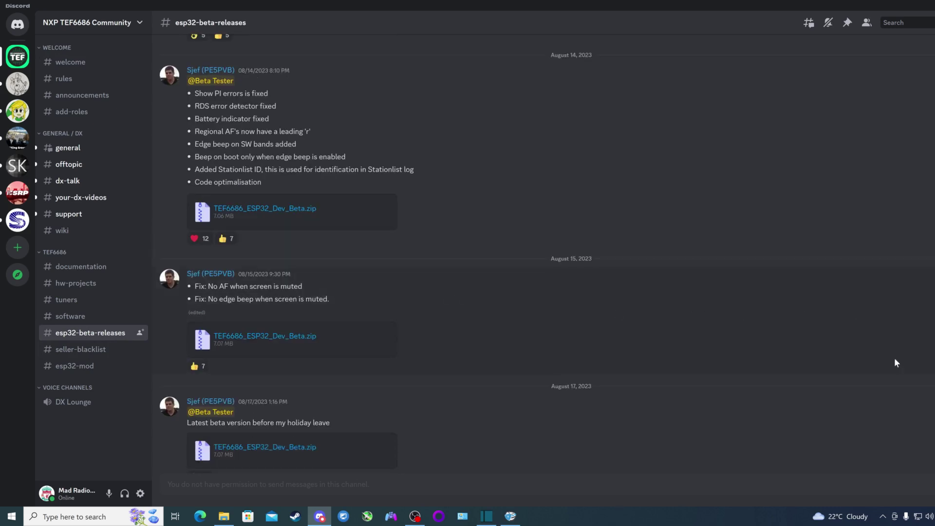
scroll(375, 250, "down", 1)
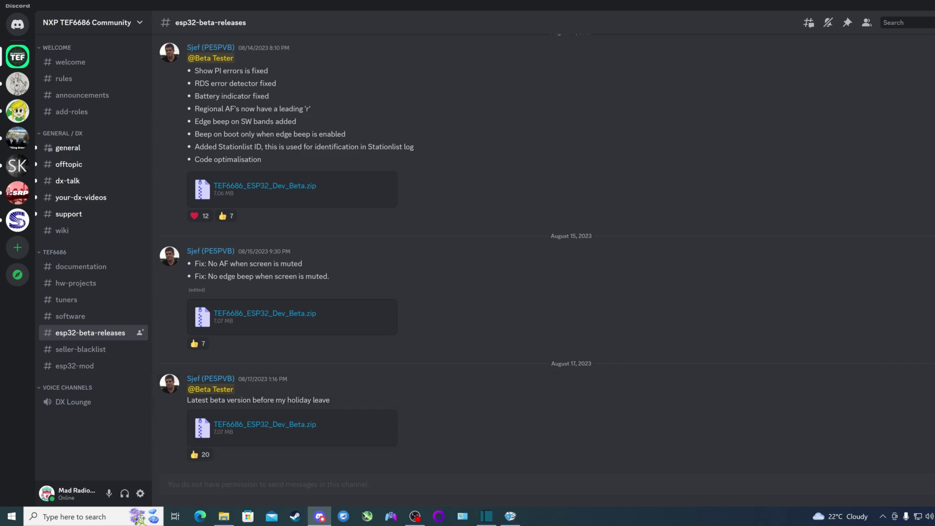
scroll(543, 253, "up", 5)
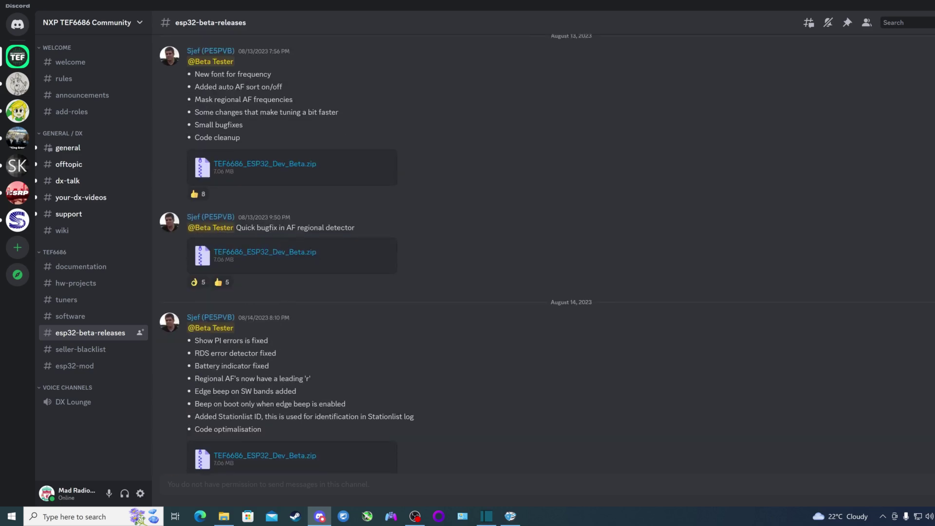
right_click(882, 337)
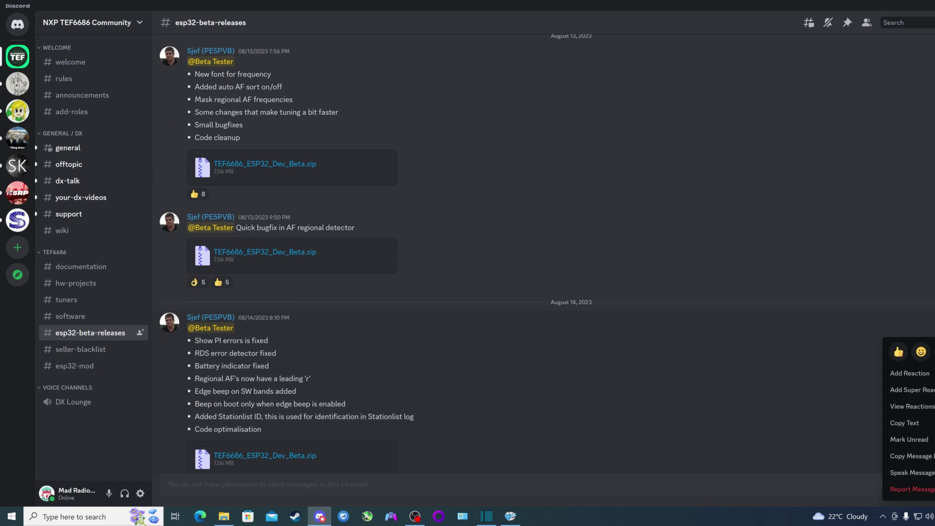
scroll(375, 253, "up", 2)
scroll(375, 254, "up", 4)
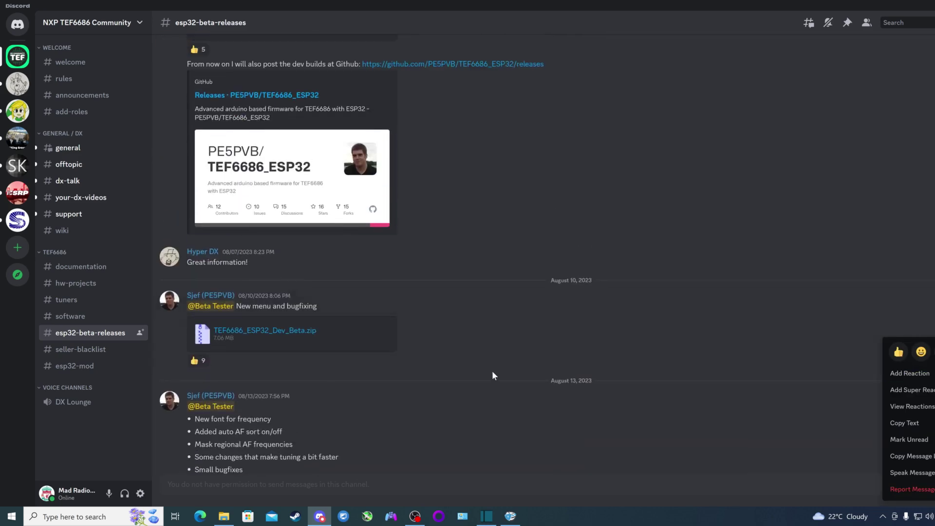
left_click(493, 374)
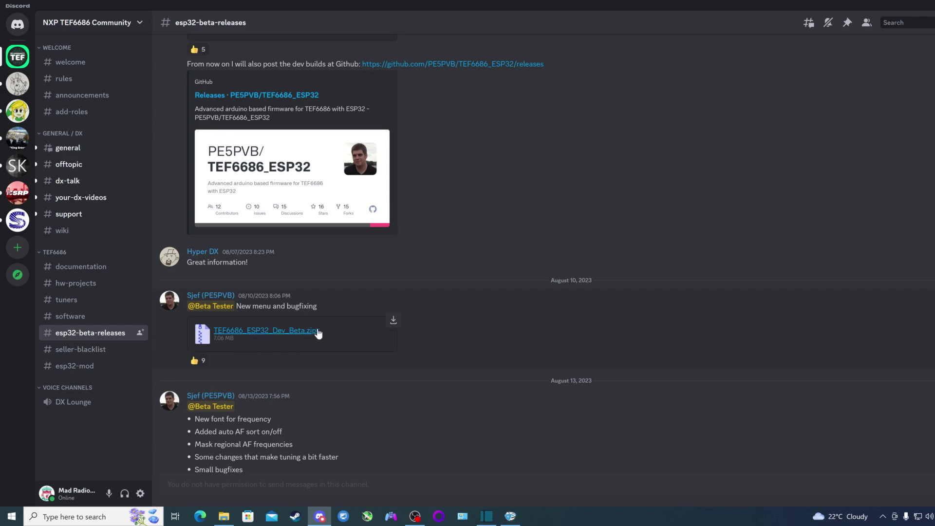
left_click(286, 333)
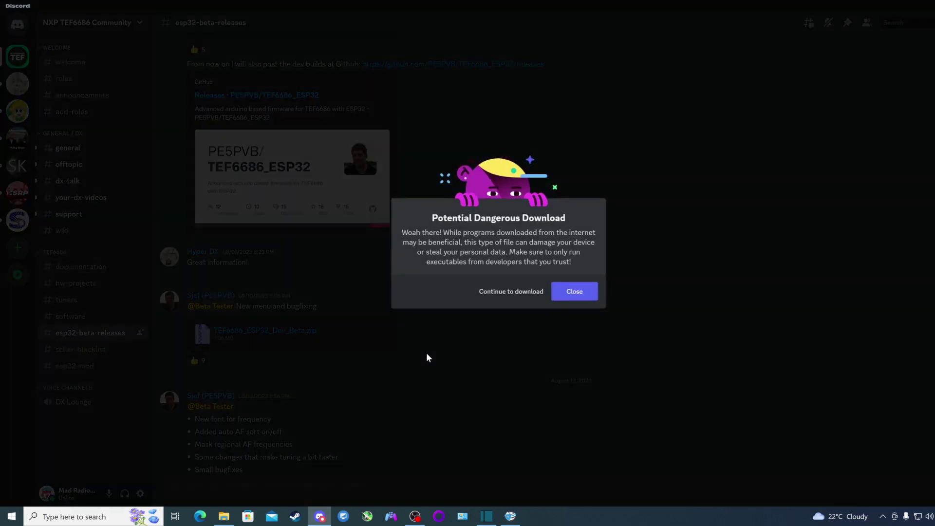
left_click(508, 295)
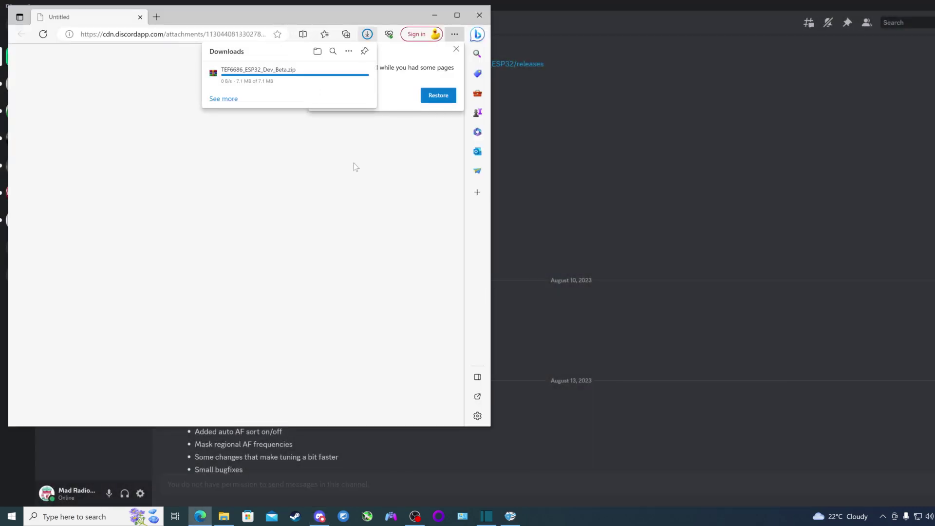
- Maximize the browser window and show its list of downloaded files to locate TEF6686_ESP32_Dev_Beta.zip
left_click(457, 15)
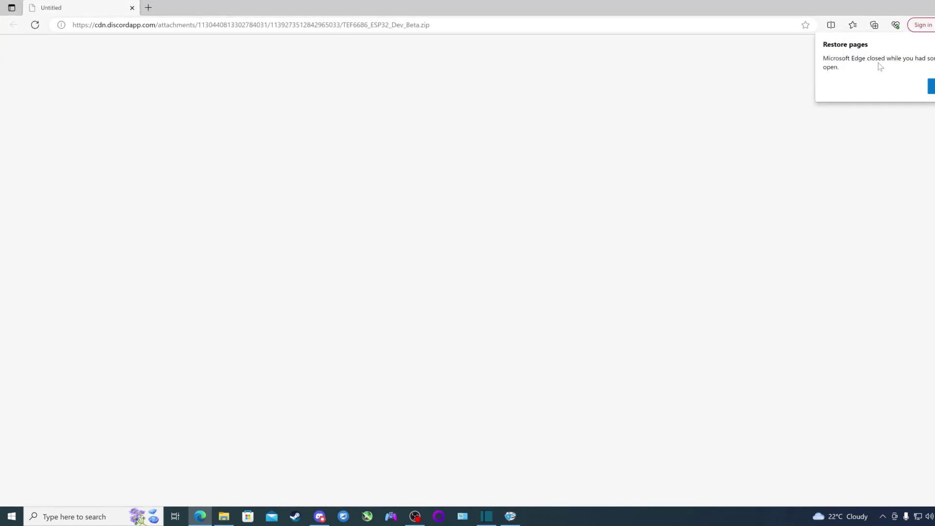
key("alt+f")
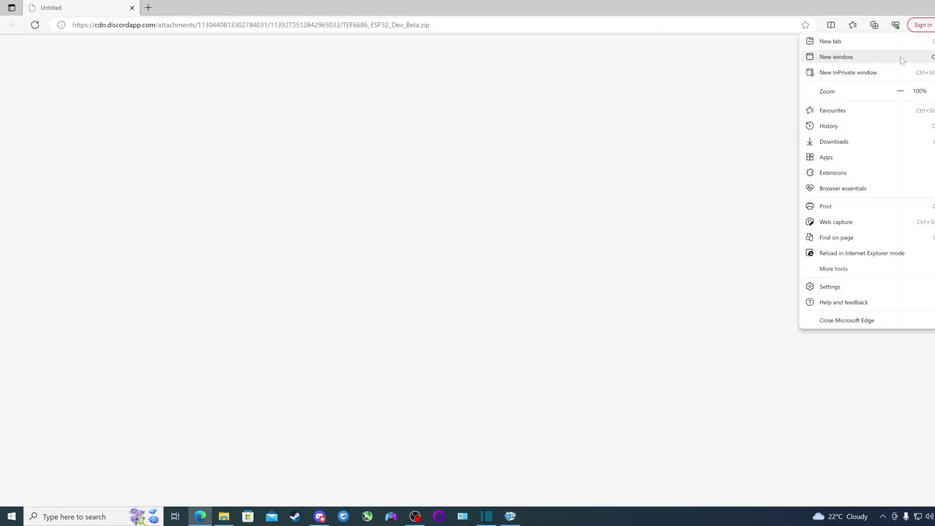
left_click(848, 140)
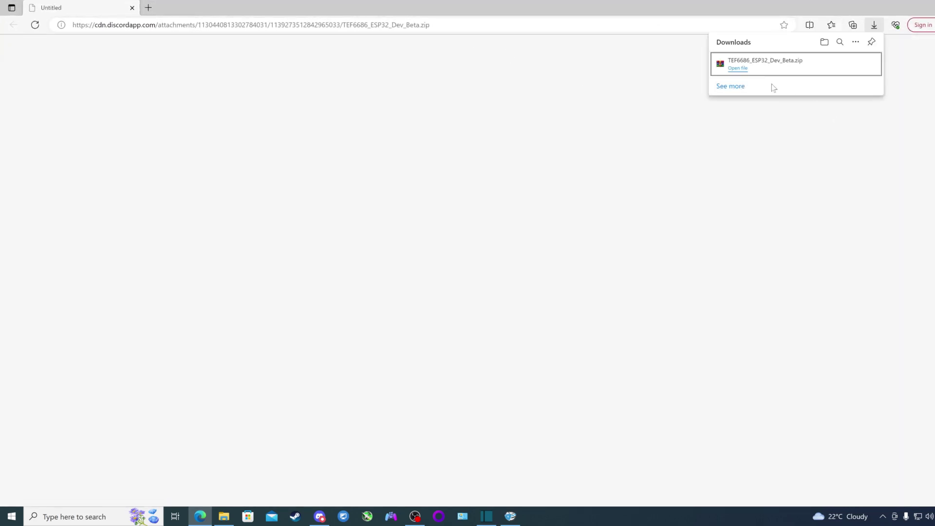